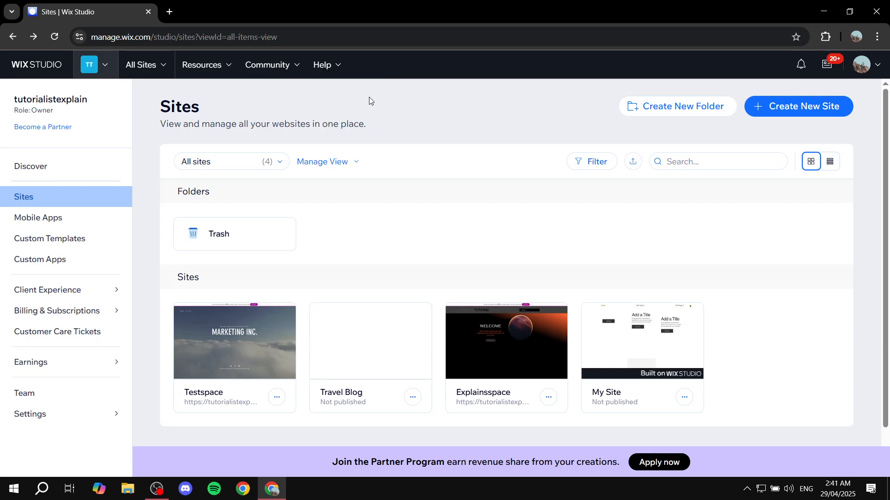
Step: Open the Testspace site's dashboard and go to its settings
{"action": "mouse_move", "coordinate": [250, 343]}
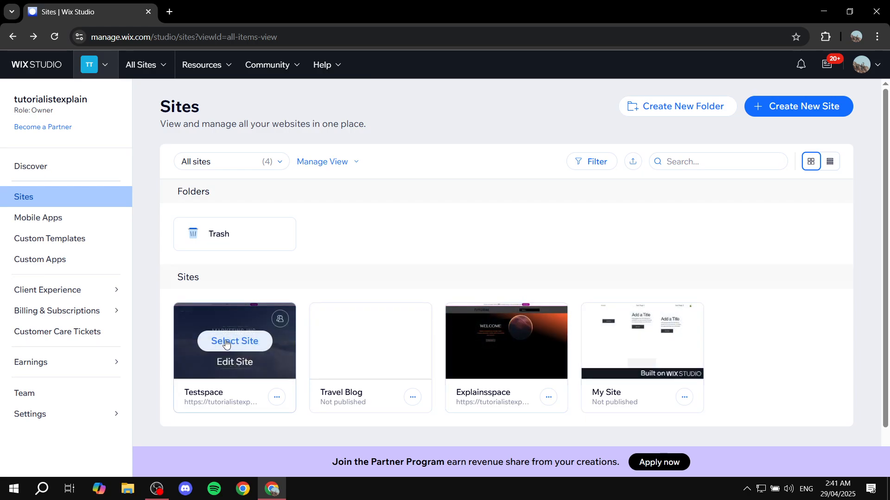
{"action": "left_click", "coordinate": [226, 341]}
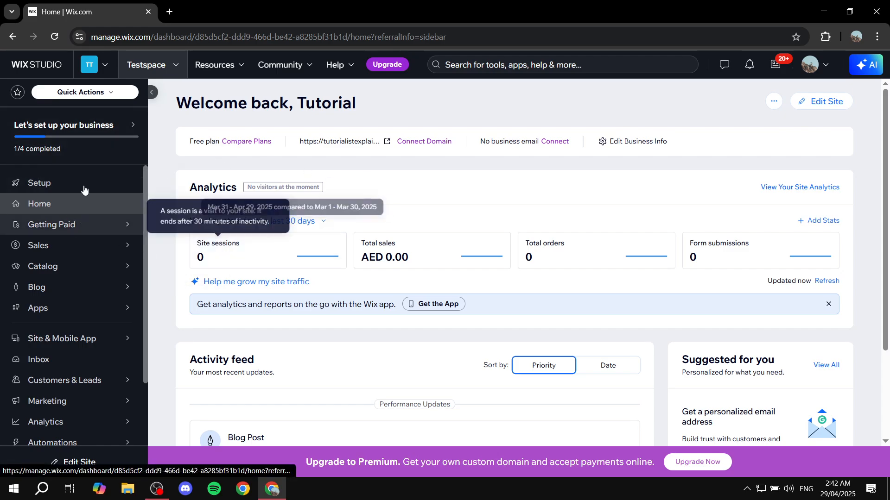
{"action": "scroll", "coordinate": [74, 223], "scroll_direction": "down", "scroll_amount": 2}
{"action": "mouse_move", "coordinate": [74, 219]}
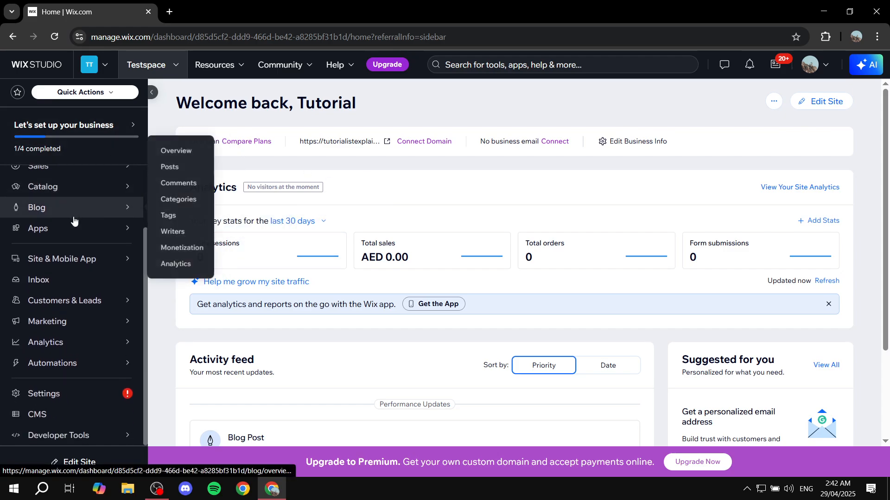
{"action": "left_click", "coordinate": [42, 395]}
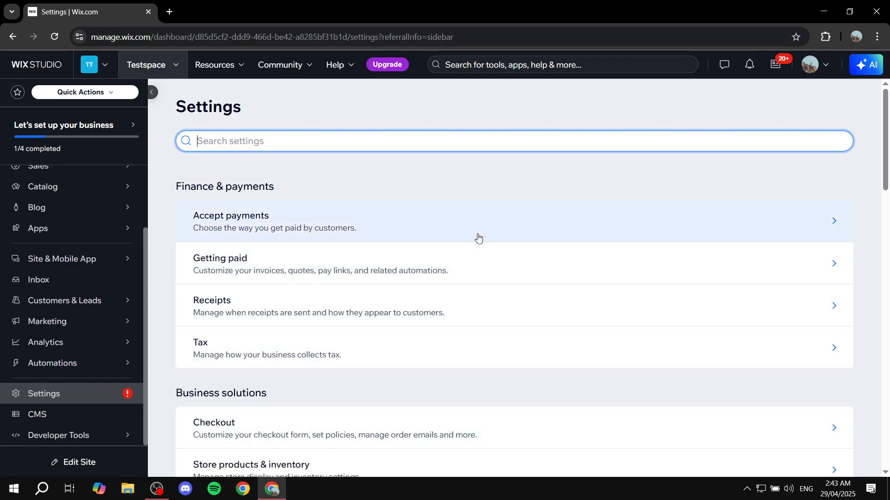
Step: Open the Roles & Permissions page from the General section of the site settings
{"action": "scroll", "coordinate": [475, 231], "scroll_direction": "down", "scroll_amount": 8}
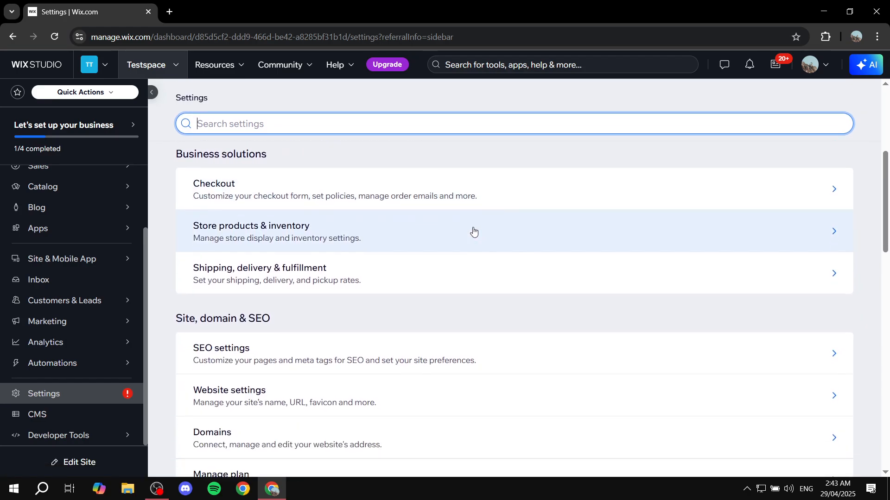
{"action": "scroll", "coordinate": [456, 236], "scroll_direction": "down", "scroll_amount": 7}
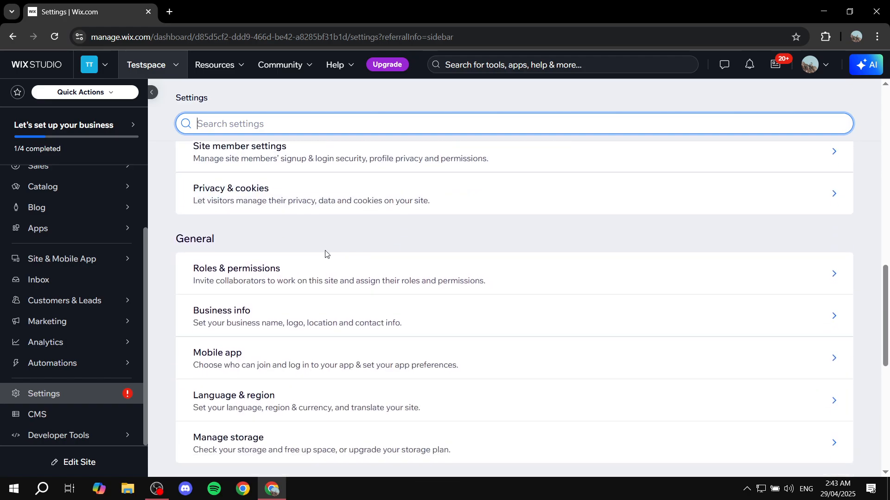
{"action": "left_click_drag", "start_coordinate": [174, 240], "coordinate": [230, 235]}
{"action": "left_click", "coordinate": [230, 235]}
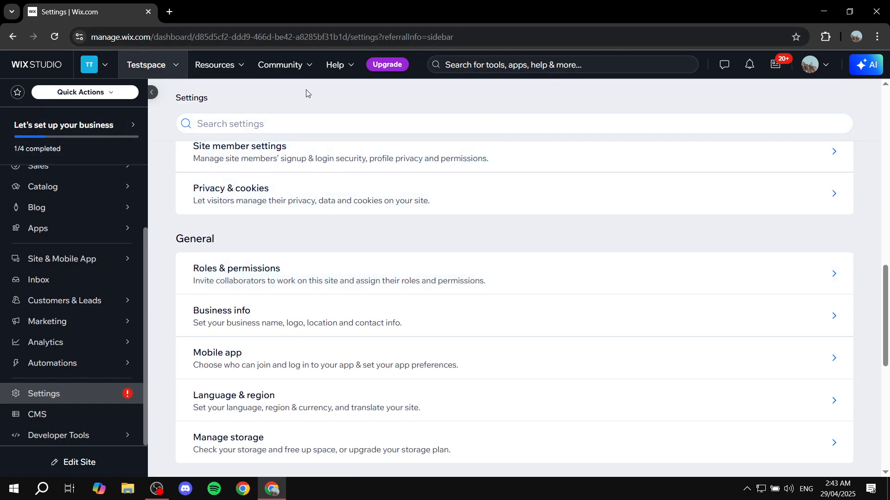
{"action": "left_click", "coordinate": [264, 127]}
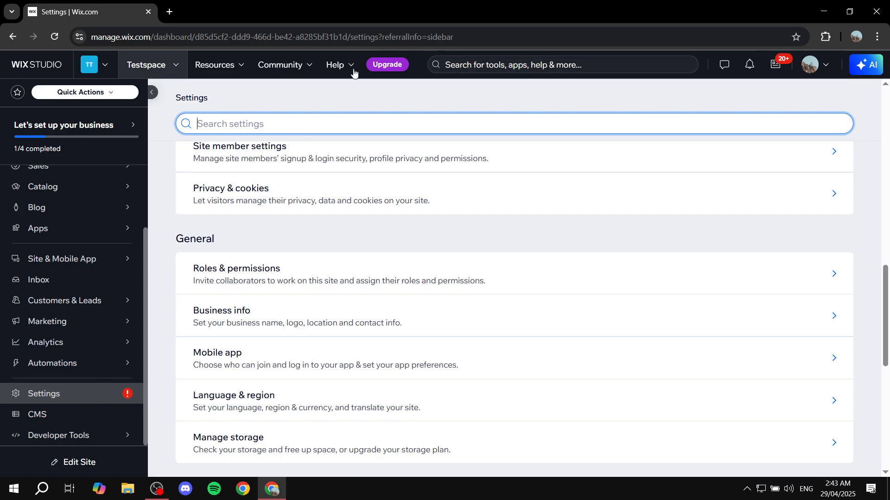
{"action": "left_click", "coordinate": [551, 66]}
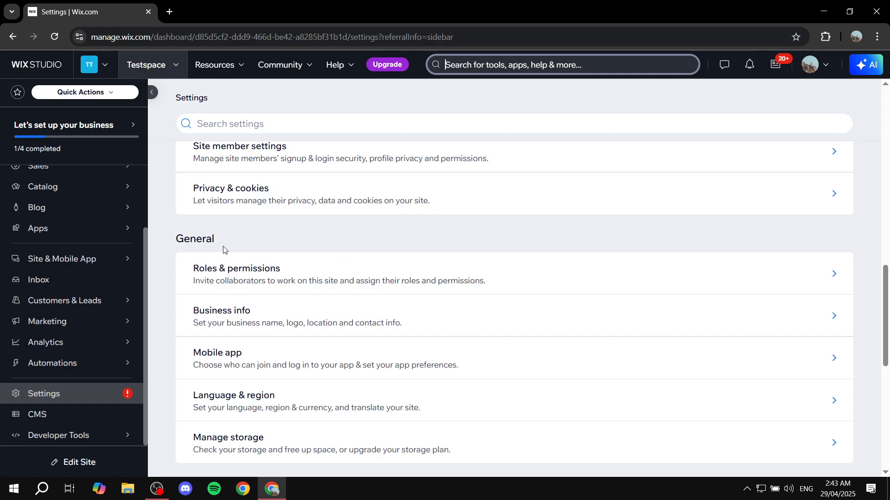
{"action": "left_click_drag", "start_coordinate": [170, 241], "coordinate": [273, 234]}
{"action": "left_click", "coordinate": [270, 239]}
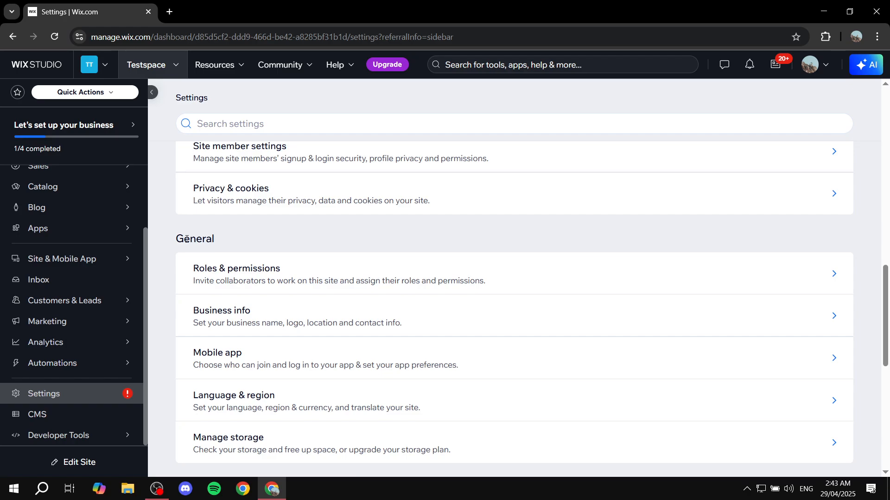
{"action": "left_click", "coordinate": [278, 271]}
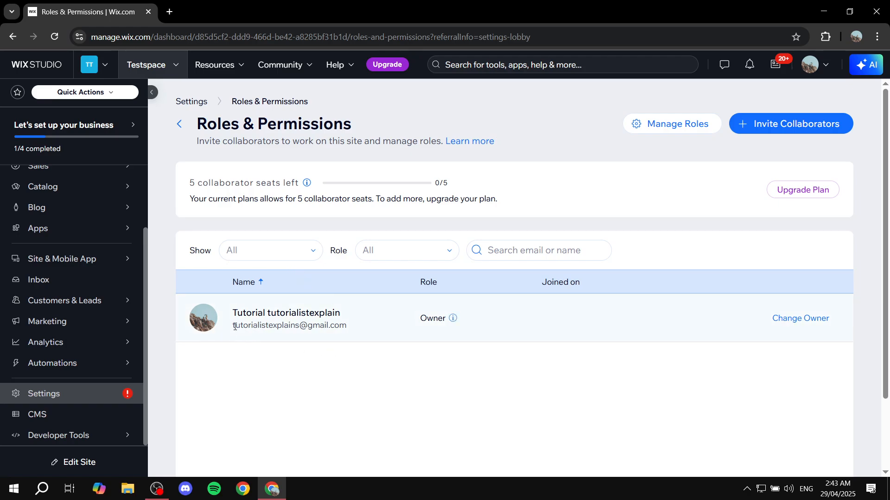
Step: Examine the collaborator list's name, role and joining date details and the plan's collaborator seat allowance
{"action": "left_click_drag", "start_coordinate": [235, 314], "coordinate": [412, 315]}
{"action": "left_click", "coordinate": [394, 347]}
{"action": "left_click_drag", "start_coordinate": [419, 319], "coordinate": [450, 326]}
{"action": "left_click", "coordinate": [422, 343]}
{"action": "mouse_move", "coordinate": [438, 322]}
{"action": "left_click_drag", "start_coordinate": [540, 288], "coordinate": [618, 287]}
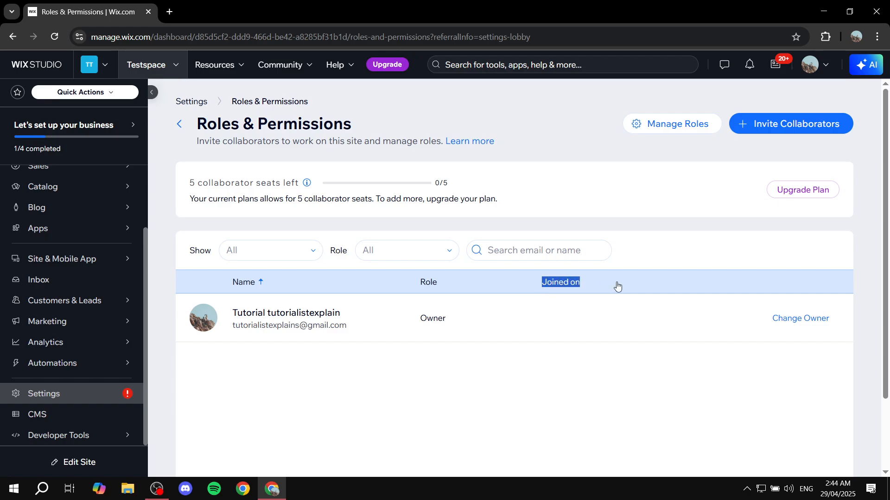
{"action": "left_click", "coordinate": [621, 280]}
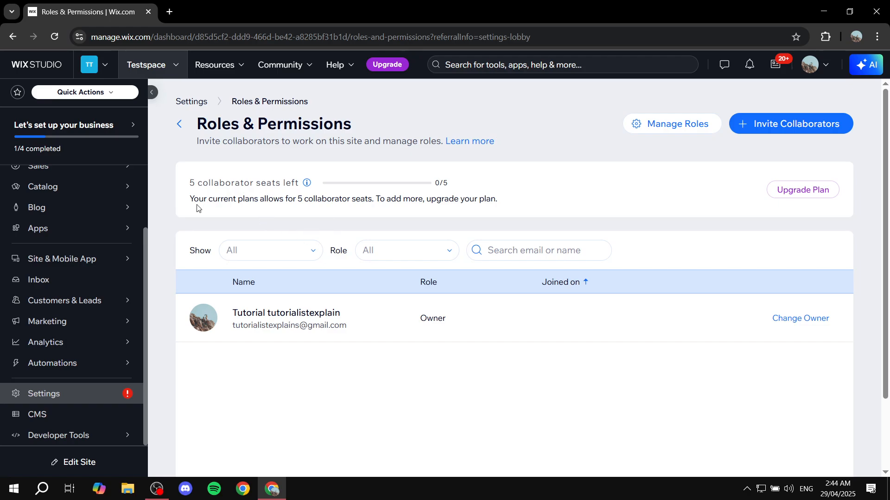
{"action": "left_click_drag", "start_coordinate": [196, 203], "coordinate": [513, 198]}
{"action": "left_click", "coordinate": [519, 200]}
{"action": "left_click_drag", "start_coordinate": [296, 200], "coordinate": [305, 200]}
{"action": "left_click", "coordinate": [305, 200]}
Step: Start a site collaborator invitation and enter the collaborator's email address
{"action": "left_click", "coordinate": [774, 134]}
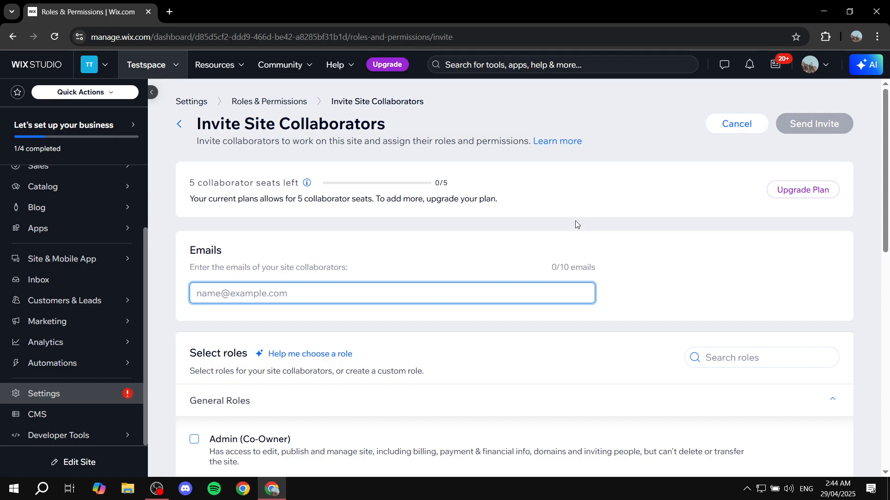
{"action": "scroll", "coordinate": [344, 274], "scroll_direction": "down", "scroll_amount": 1}
{"action": "scroll", "coordinate": [344, 273], "scroll_direction": "down", "scroll_amount": 1}
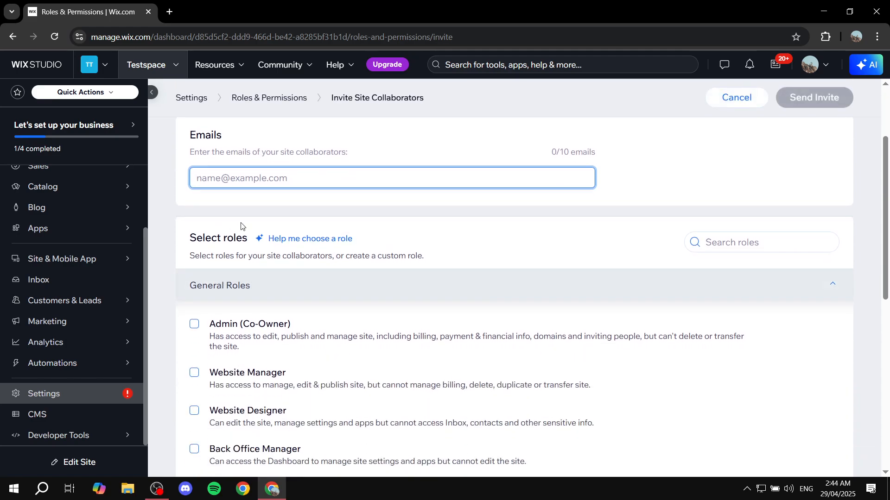
{"action": "scroll", "coordinate": [333, 246], "scroll_direction": "up", "scroll_amount": 3}
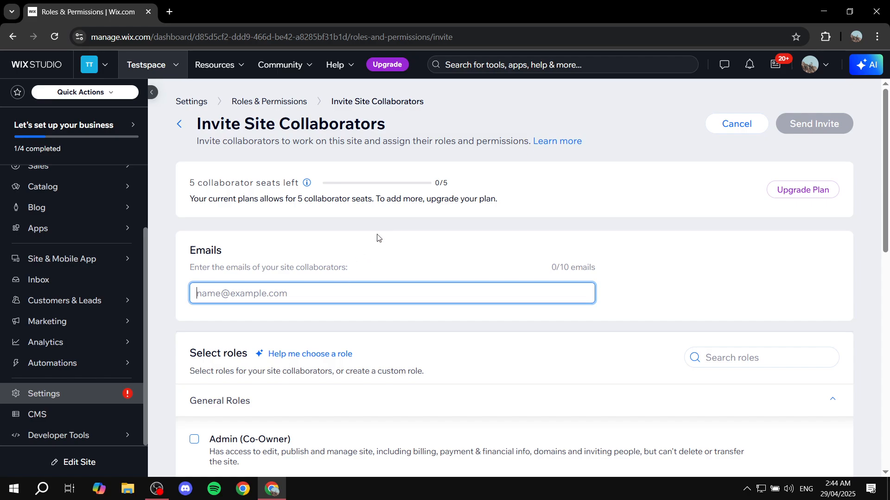
{"action": "key", "text": "ctrl+v"}
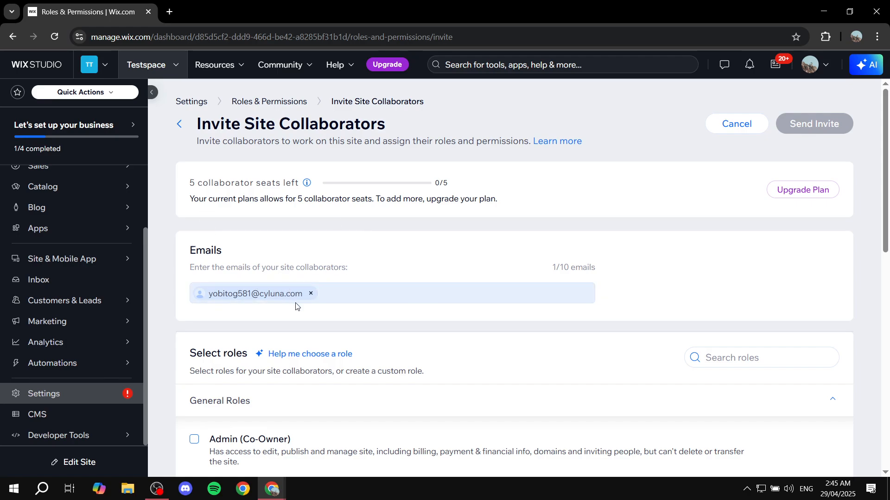
Step: Try the Admin (Co-Owner) role and the Website Designer role for the invitee, clearing each selection
{"action": "scroll", "coordinate": [293, 309], "scroll_direction": "down", "scroll_amount": 1}
{"action": "scroll", "coordinate": [292, 308], "scroll_direction": "down", "scroll_amount": 2}
{"action": "left_click_drag", "start_coordinate": [189, 180], "coordinate": [251, 183]}
{"action": "left_click", "coordinate": [247, 193]}
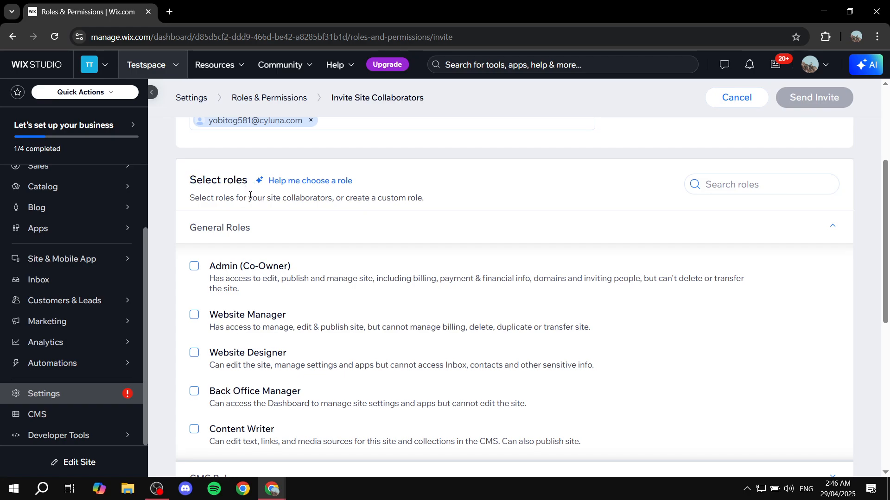
{"action": "scroll", "coordinate": [297, 213], "scroll_direction": "down", "scroll_amount": 2}
{"action": "scroll", "coordinate": [337, 228], "scroll_direction": "up", "scroll_amount": 1}
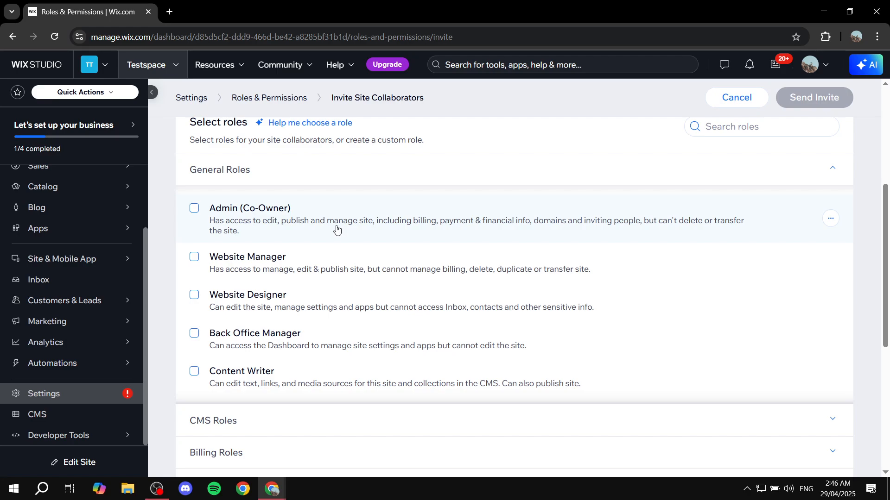
{"action": "left_click", "coordinate": [215, 216]}
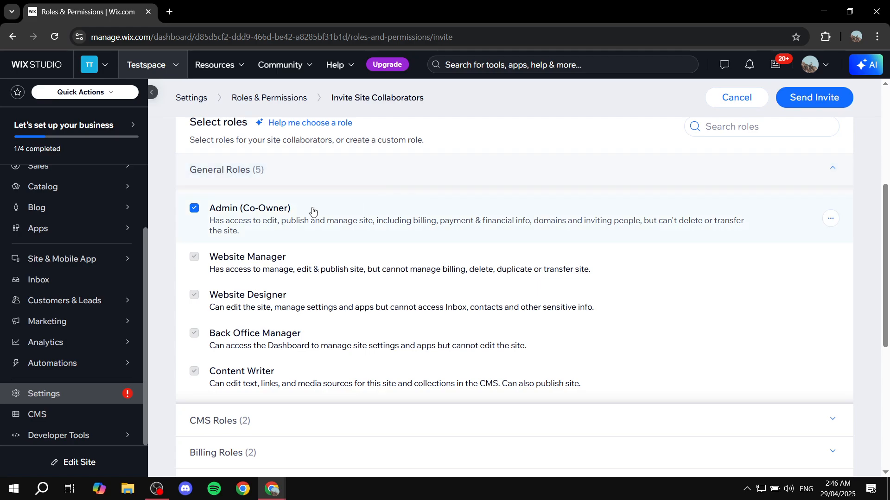
{"action": "left_click", "coordinate": [195, 208]}
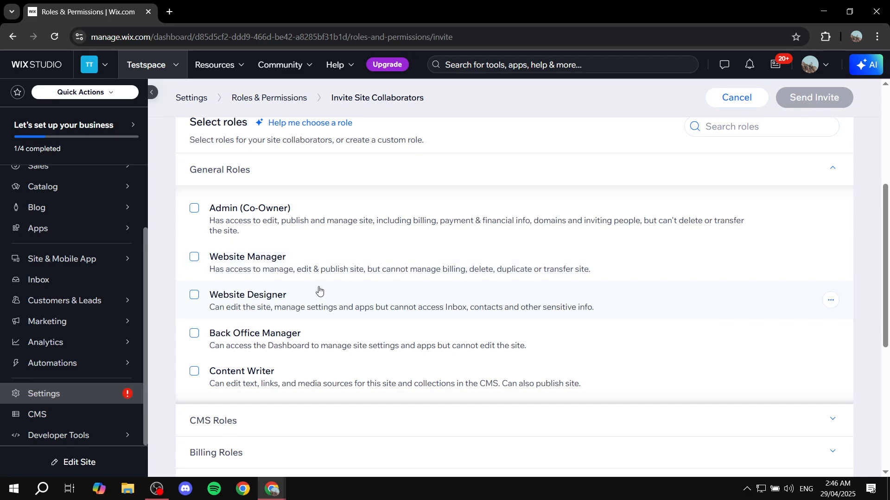
{"action": "left_click", "coordinate": [274, 302]}
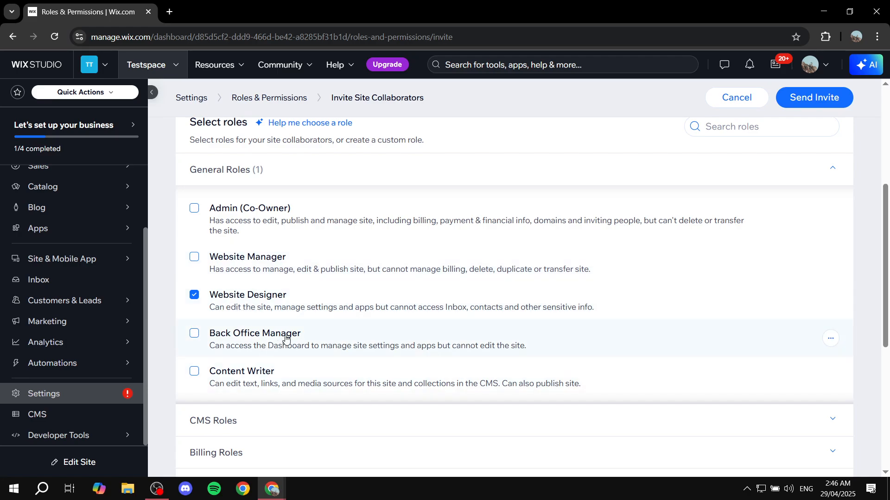
{"action": "left_click", "coordinate": [239, 300]}
Step: Review the available role categories and the individual roles offered under CMS Roles
{"action": "scroll", "coordinate": [241, 302], "scroll_direction": "down", "scroll_amount": 3}
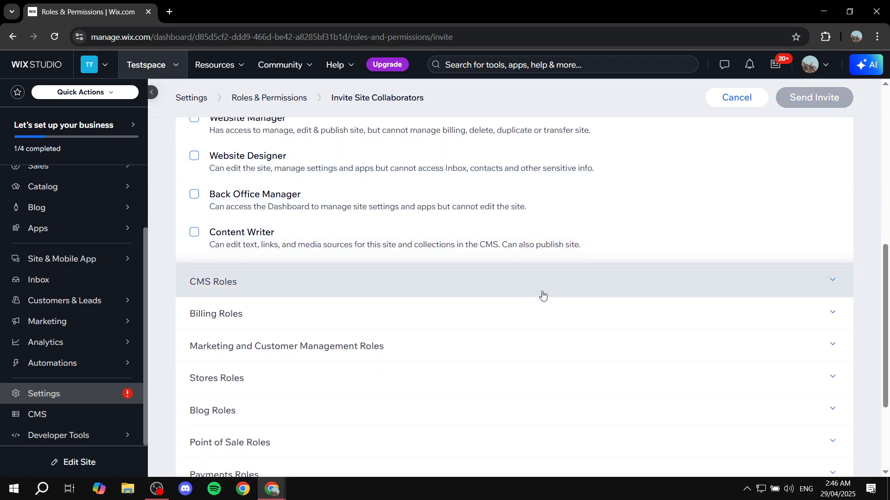
{"action": "scroll", "coordinate": [542, 295], "scroll_direction": "down", "scroll_amount": 3}
{"action": "scroll", "coordinate": [540, 297], "scroll_direction": "up", "scroll_amount": 8}
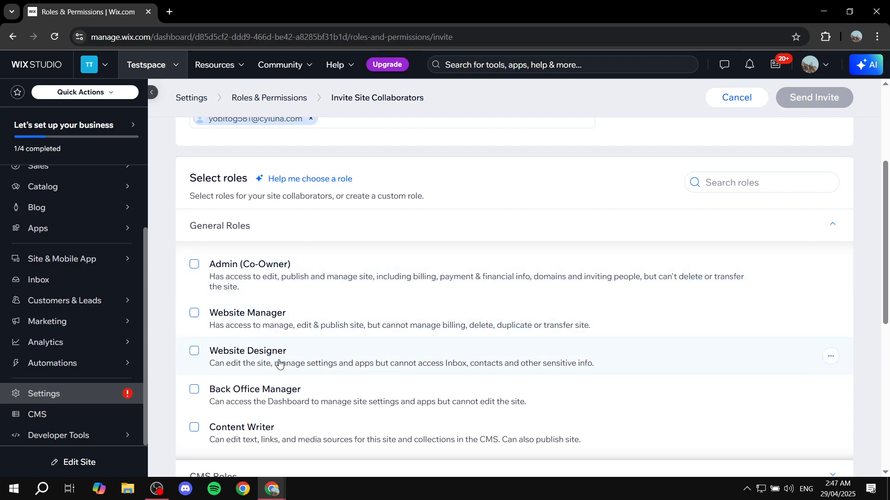
{"action": "scroll", "coordinate": [280, 366], "scroll_direction": "down", "scroll_amount": 4}
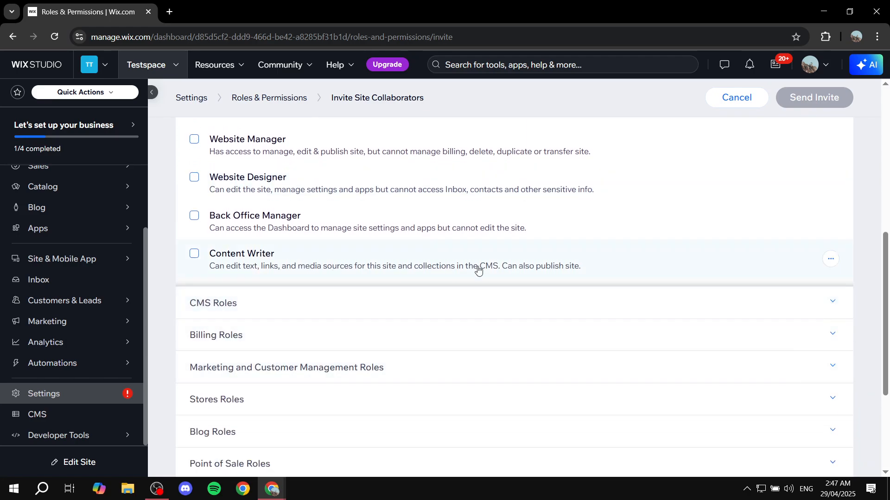
{"action": "left_click", "coordinate": [267, 311]}
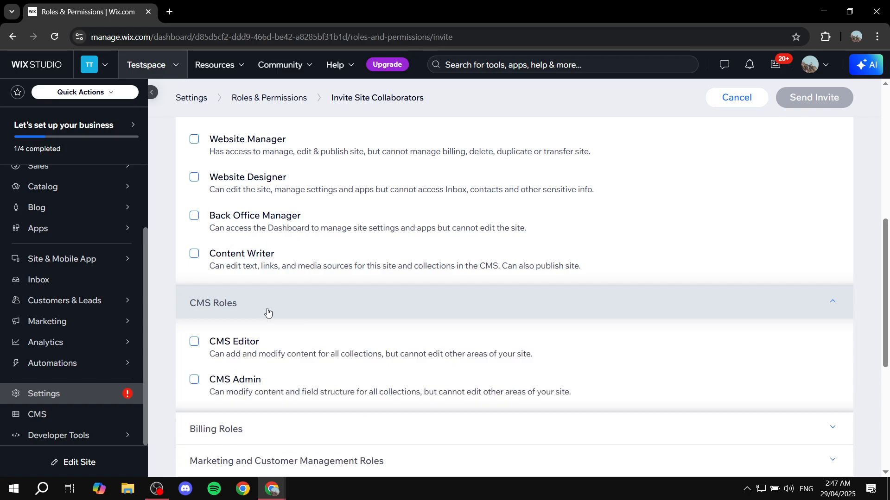
{"action": "left_click", "coordinate": [296, 310]}
{"action": "scroll", "coordinate": [302, 316], "scroll_direction": "down", "scroll_amount": 1}
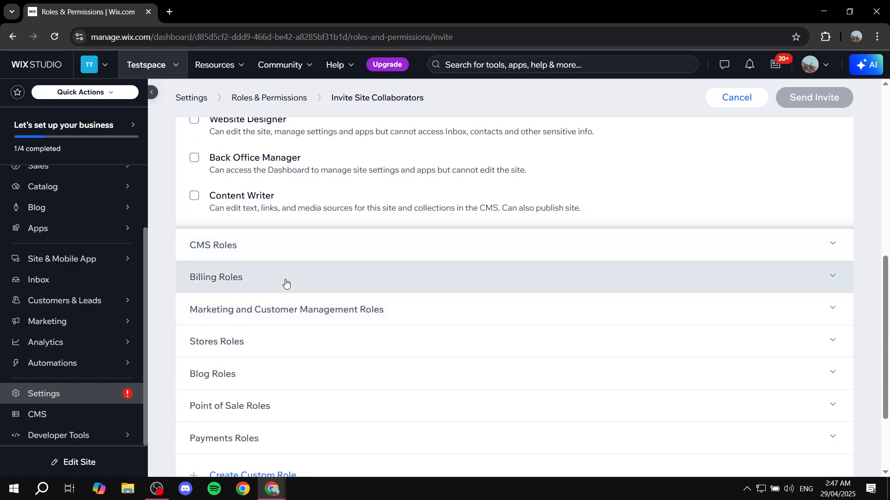
Step: Assign the invitee the Billing Manager role and the Marketing Manager role
{"action": "left_click", "coordinate": [285, 282]}
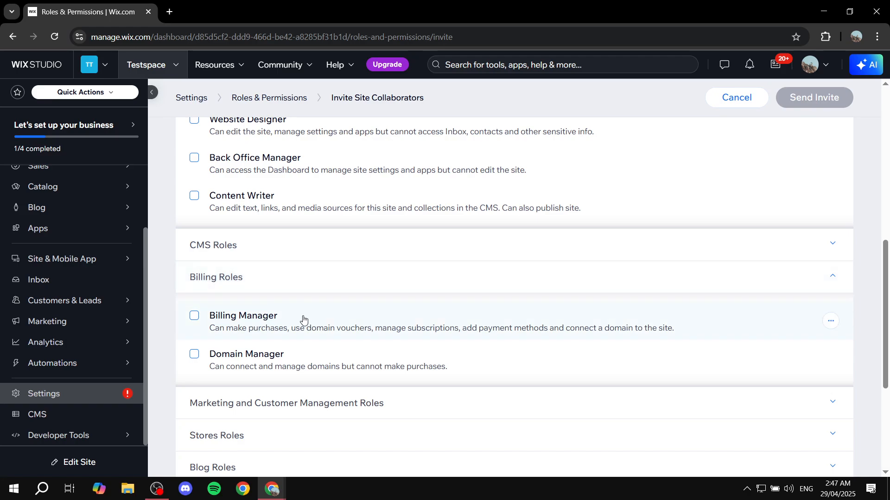
{"action": "left_click", "coordinate": [258, 319]}
{"action": "left_click", "coordinate": [282, 280]}
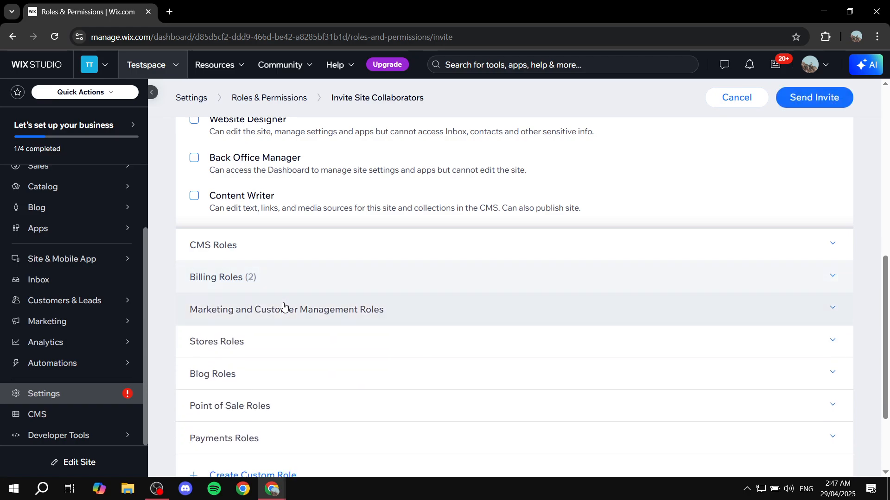
{"action": "left_click", "coordinate": [283, 309]}
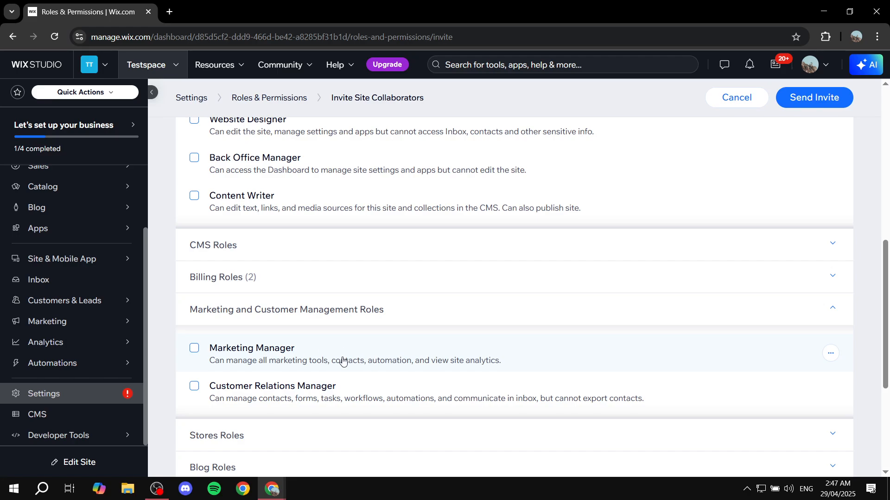
{"action": "left_click", "coordinate": [211, 348]}
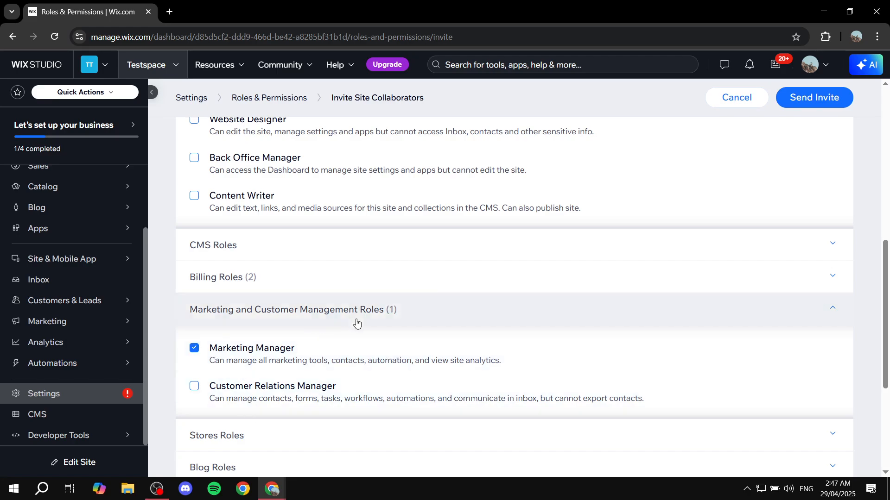
{"action": "left_click", "coordinate": [420, 314]}
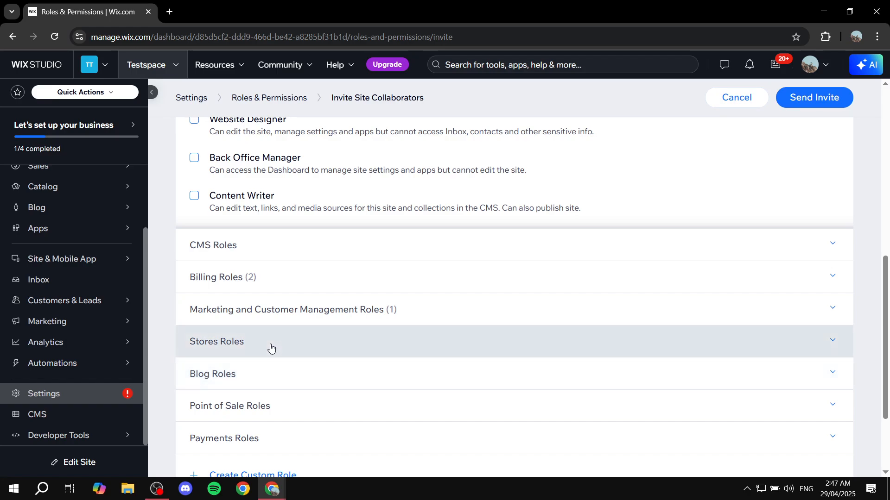
Step: View the individual roles offered under Stores Roles and Blog Roles
{"action": "left_click", "coordinate": [269, 349]}
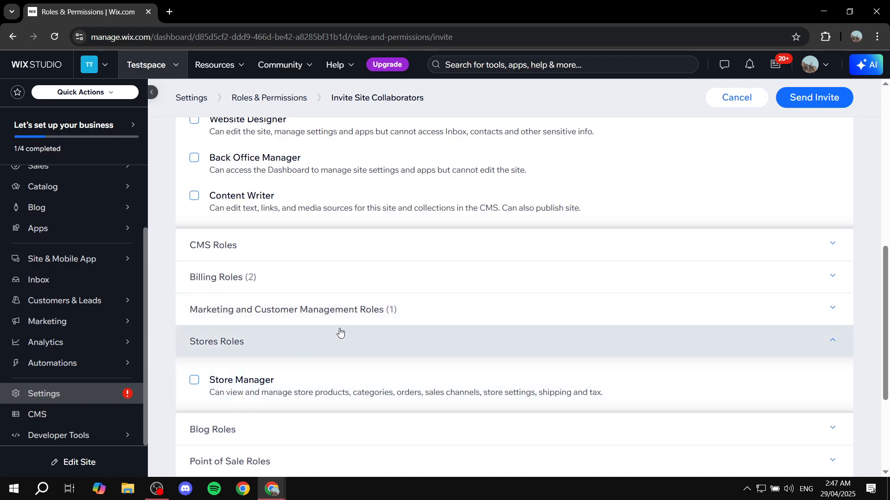
{"action": "left_click", "coordinate": [247, 349]}
{"action": "left_click", "coordinate": [248, 380]}
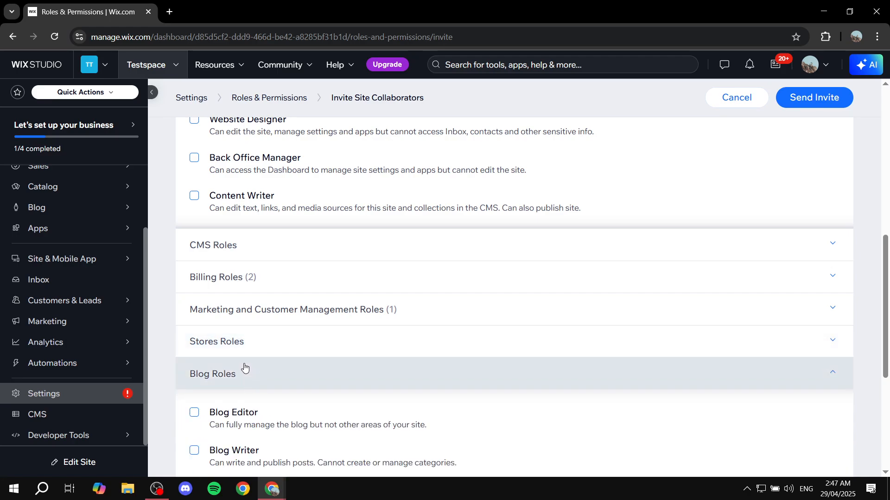
{"action": "scroll", "coordinate": [244, 367], "scroll_direction": "down", "scroll_amount": 2}
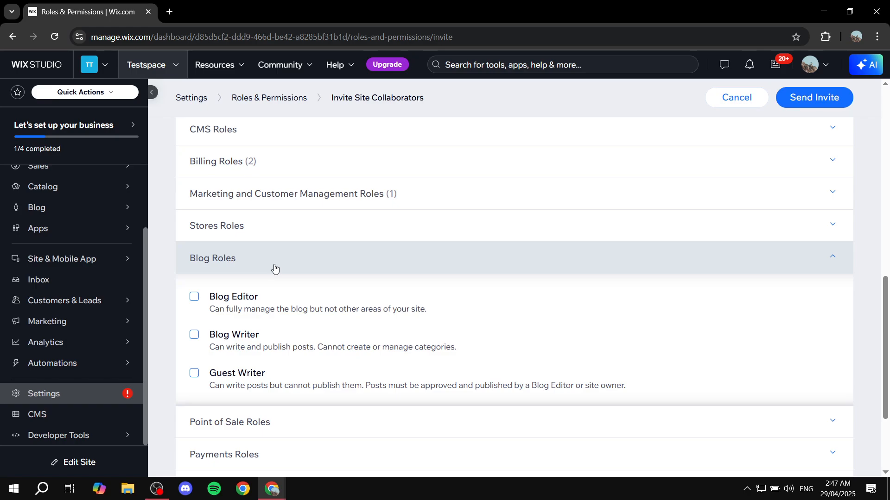
Step: Try the Blog Writer and Guest Writer roles for the invitee, clear both selections and collapse Blog Roles
{"action": "left_click", "coordinate": [222, 340]}
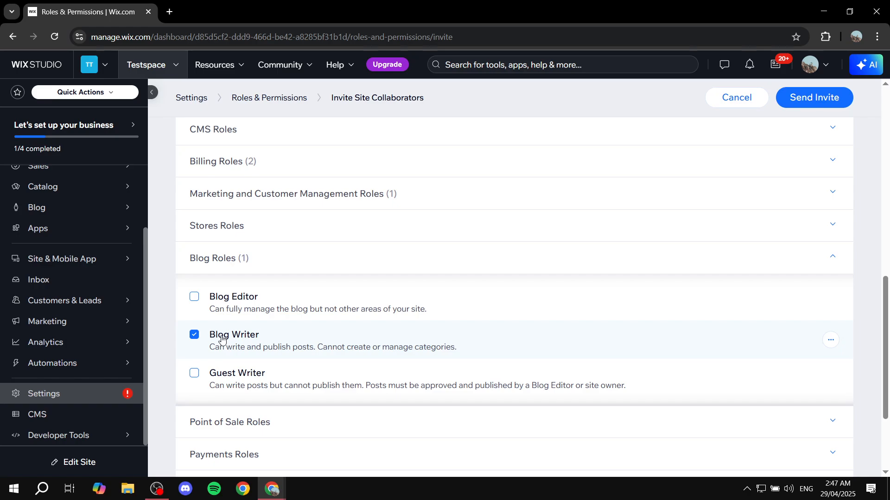
{"action": "left_click", "coordinate": [234, 372]}
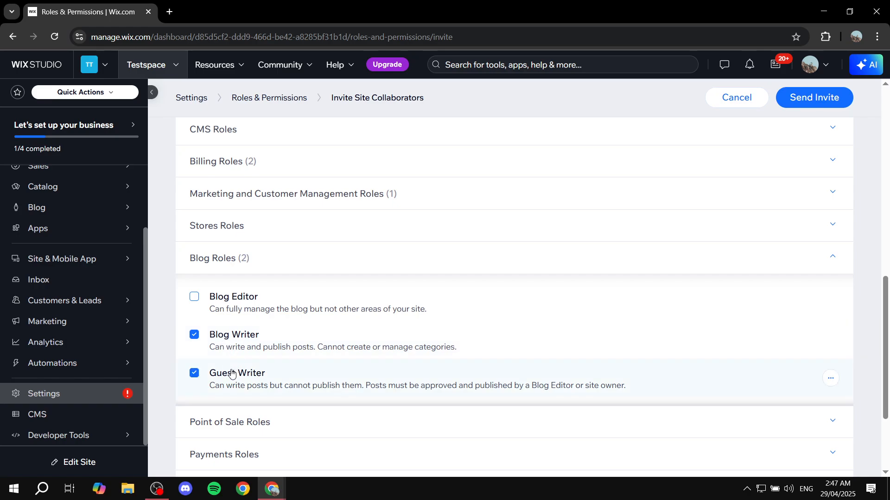
{"action": "left_click", "coordinate": [246, 348]}
{"action": "left_click", "coordinate": [234, 376]}
{"action": "left_click", "coordinate": [282, 271]}
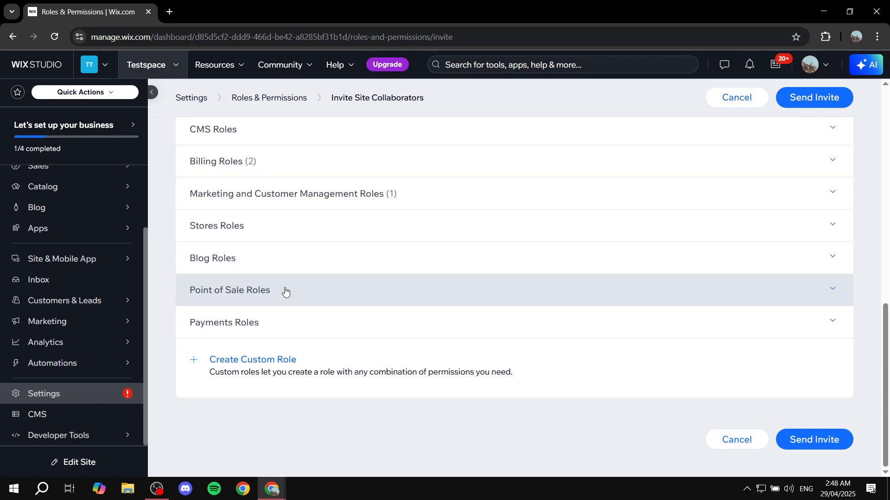
Step: Start a custom role for the site and give it the title Officer
{"action": "scroll", "coordinate": [267, 285], "scroll_direction": "up", "scroll_amount": 7}
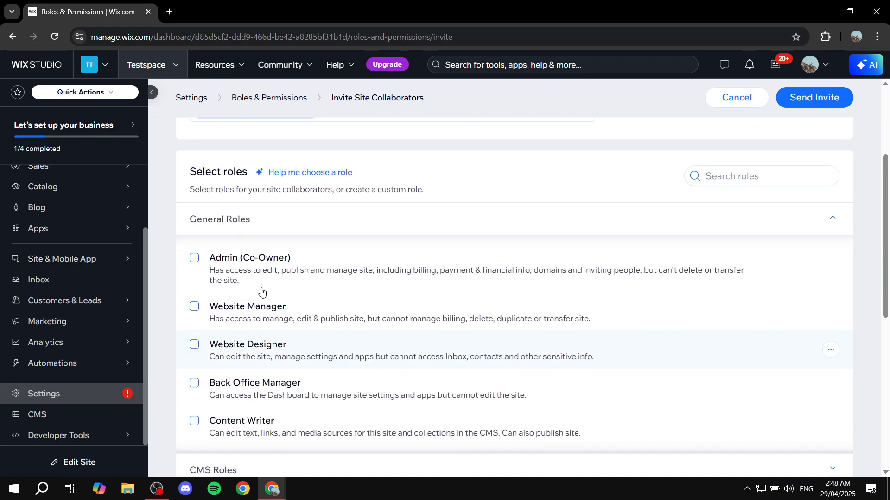
{"action": "scroll", "coordinate": [317, 364], "scroll_direction": "down", "scroll_amount": 7}
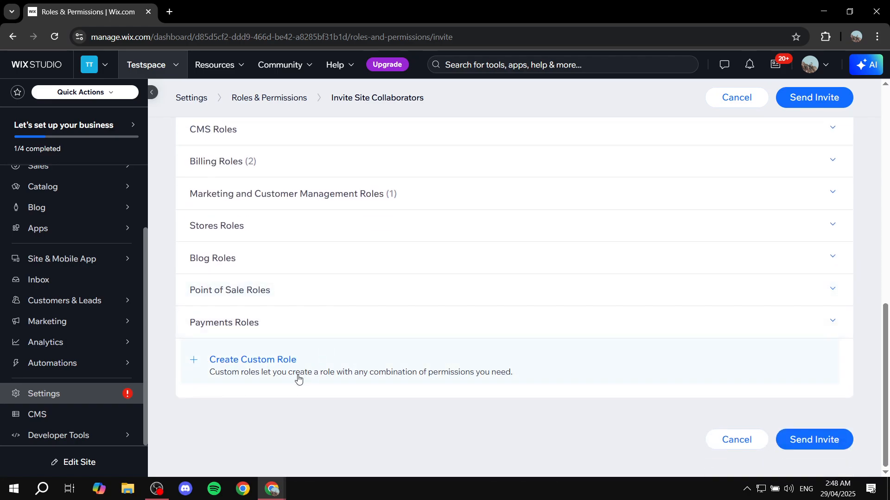
{"action": "left_click", "coordinate": [278, 365]}
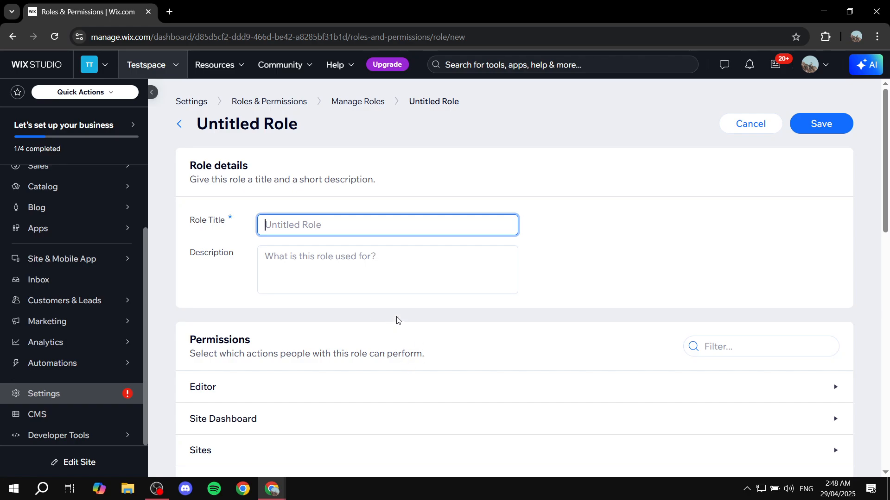
{"action": "type", "text": "O"}
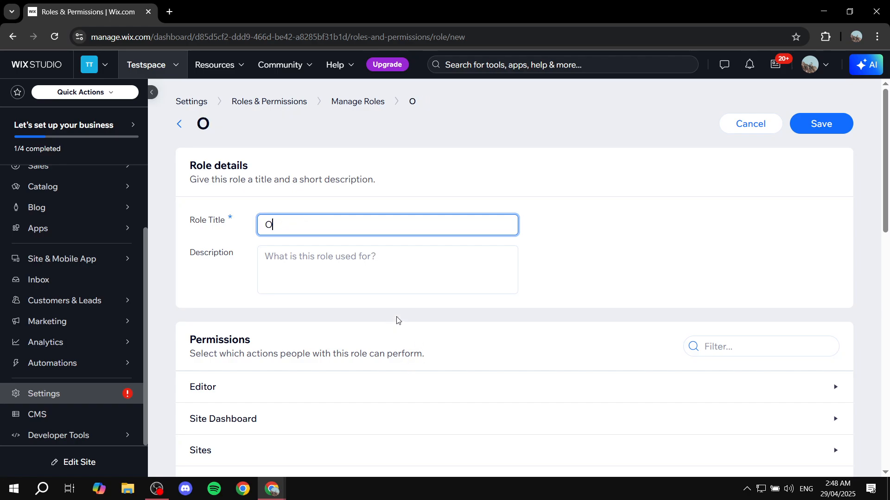
{"action": "type", "text": "fficer"}
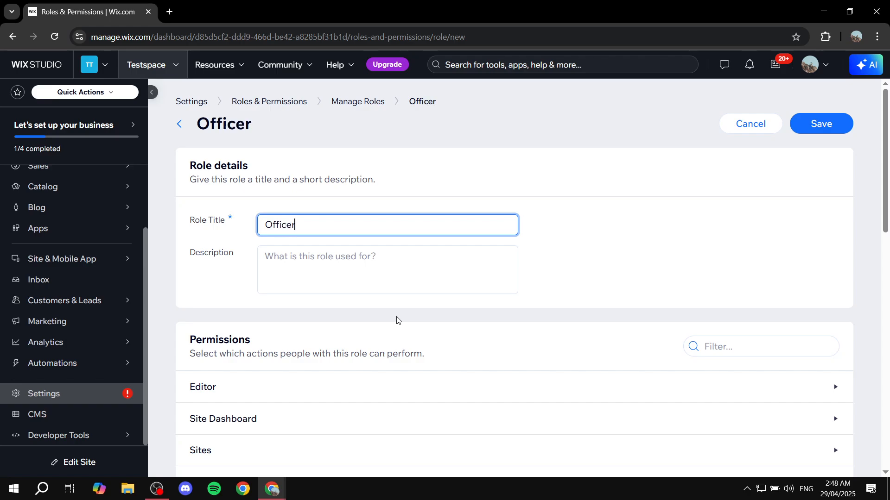
{"action": "left_click", "coordinate": [395, 268]}
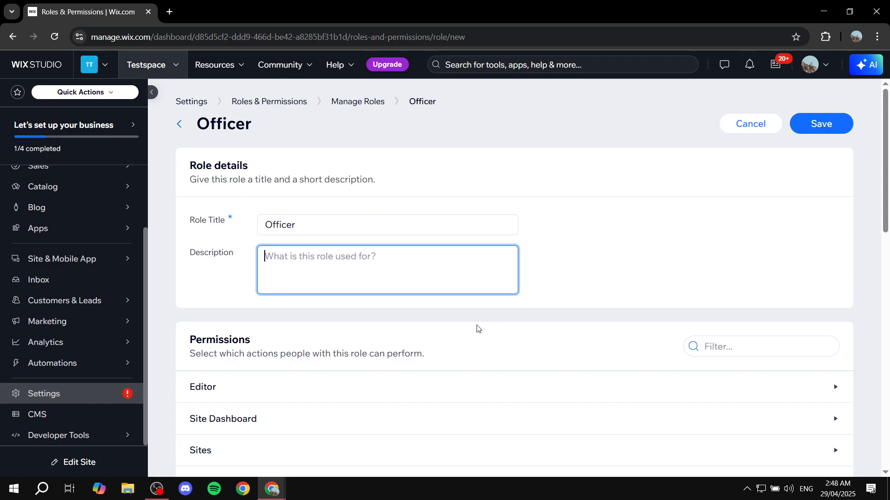
Step: Review the permission categories available for the custom role and return to the collaborator invitation without saving
{"action": "scroll", "coordinate": [358, 346], "scroll_direction": "down", "scroll_amount": 3}
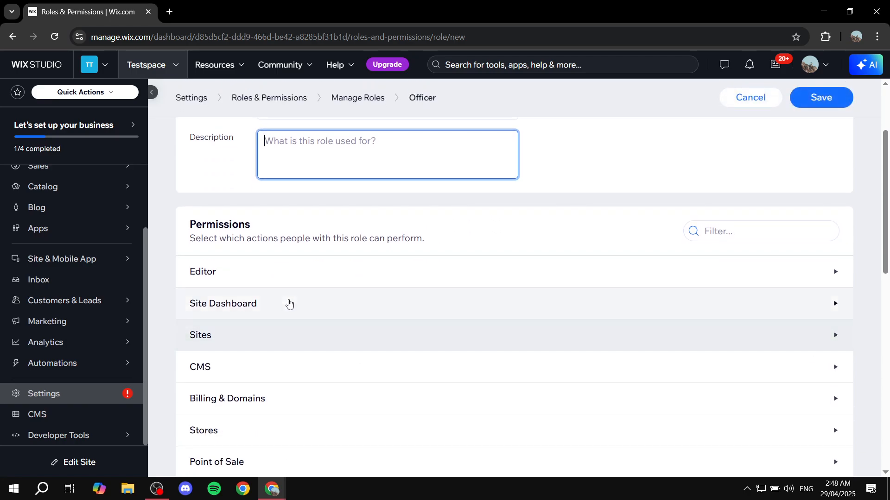
{"action": "scroll", "coordinate": [284, 279], "scroll_direction": "down", "scroll_amount": 10}
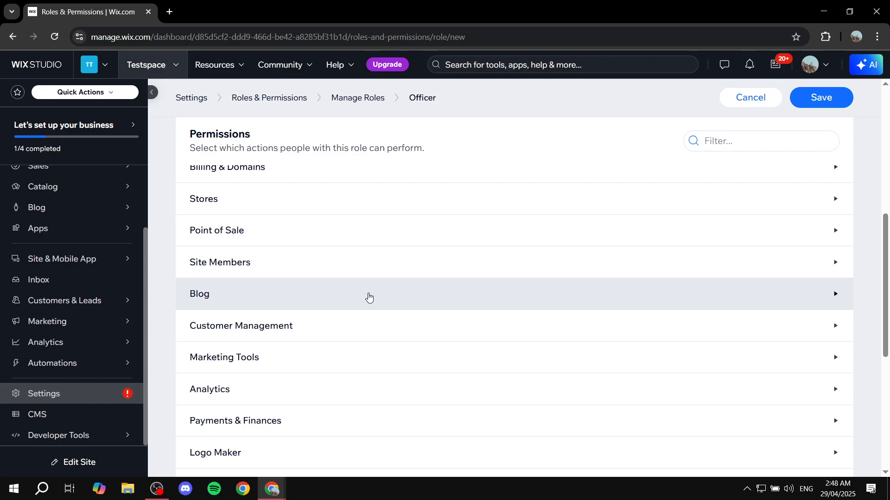
{"action": "scroll", "coordinate": [381, 358], "scroll_direction": "up", "scroll_amount": 12}
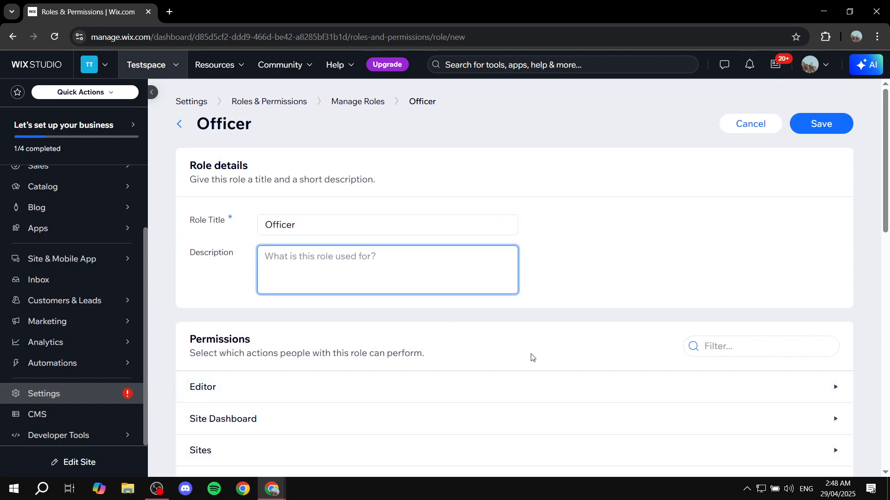
{"action": "scroll", "coordinate": [365, 361], "scroll_direction": "down", "scroll_amount": 5}
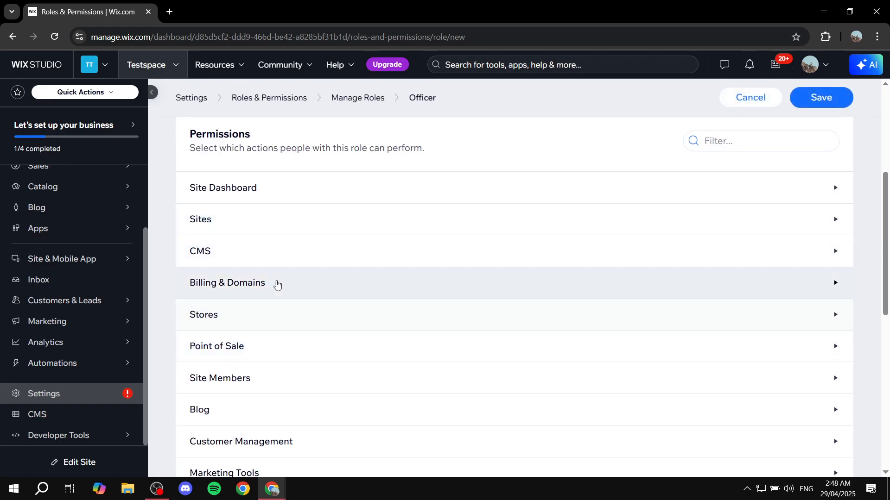
{"action": "scroll", "coordinate": [299, 370], "scroll_direction": "down", "scroll_amount": 5}
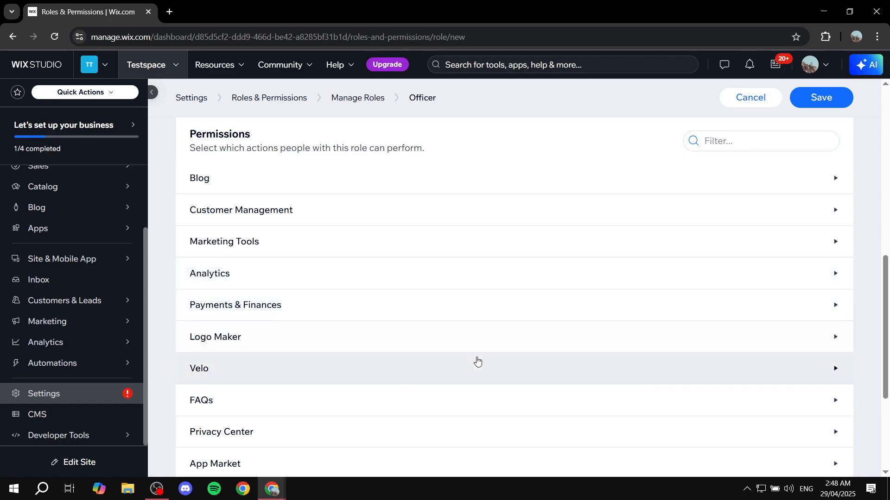
{"action": "scroll", "coordinate": [475, 363], "scroll_direction": "down", "scroll_amount": 4}
{"action": "scroll", "coordinate": [525, 391], "scroll_direction": "up", "scroll_amount": 10}
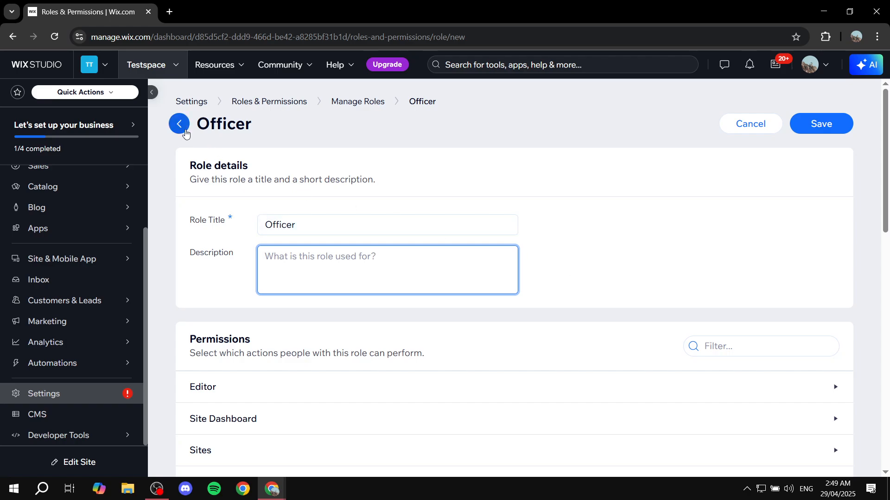
{"action": "left_click", "coordinate": [184, 132]}
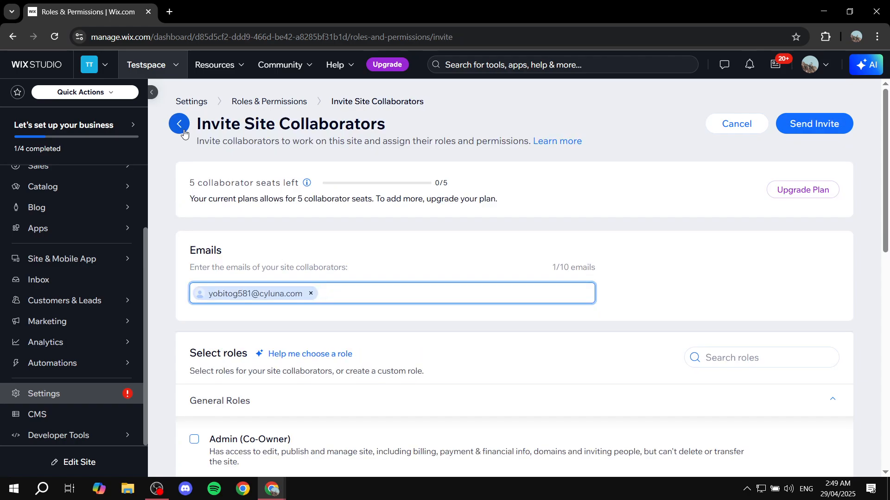
Step: Assign the invitee the Website Designer role from the General Roles
{"action": "scroll", "coordinate": [552, 397], "scroll_direction": "down", "scroll_amount": 10}
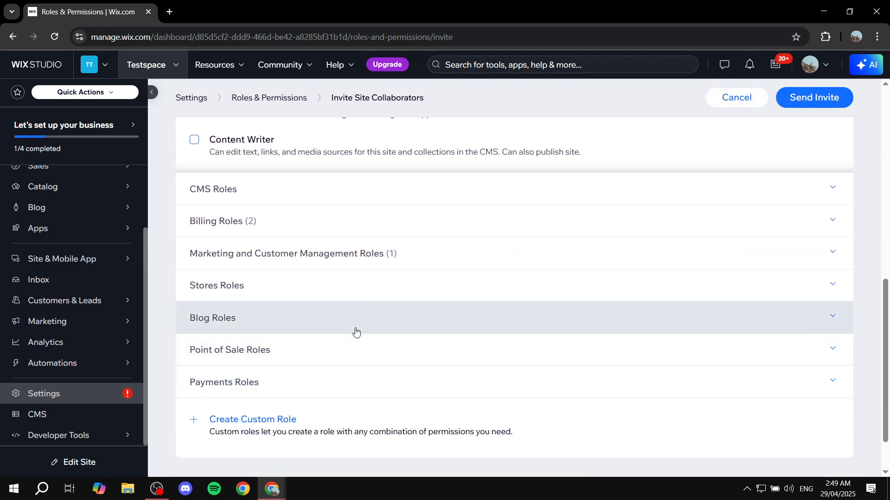
{"action": "scroll", "coordinate": [407, 363], "scroll_direction": "down", "scroll_amount": 2}
{"action": "scroll", "coordinate": [238, 321], "scroll_direction": "up", "scroll_amount": 4}
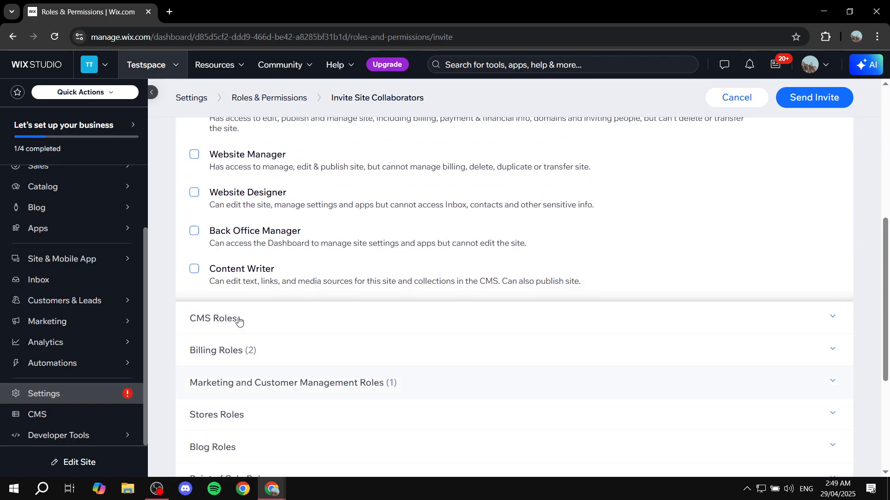
{"action": "scroll", "coordinate": [239, 321], "scroll_direction": "up", "scroll_amount": 2}
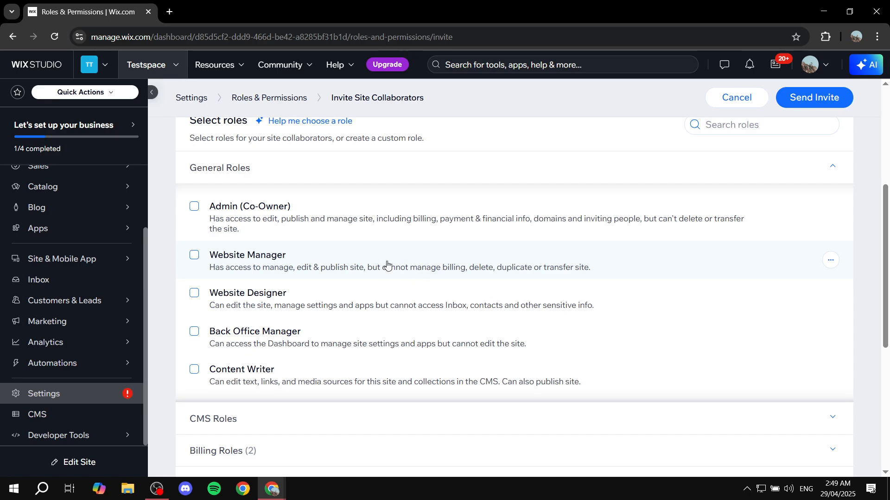
{"action": "scroll", "coordinate": [407, 278], "scroll_direction": "down", "scroll_amount": 5}
{"action": "scroll", "coordinate": [427, 274], "scroll_direction": "up", "scroll_amount": 10}
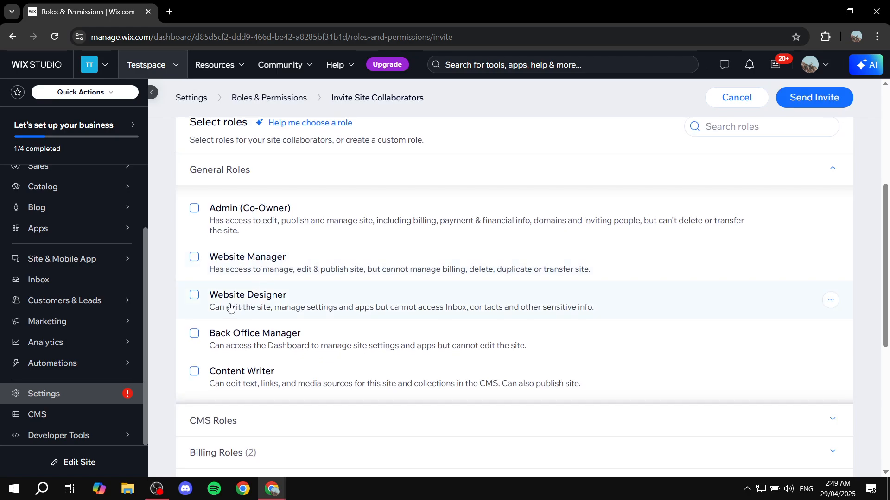
{"action": "left_click", "coordinate": [213, 295]}
Step: Check the invitee's email and selected roles, and send the collaborator invitation
{"action": "scroll", "coordinate": [736, 291], "scroll_direction": "up", "scroll_amount": 3}
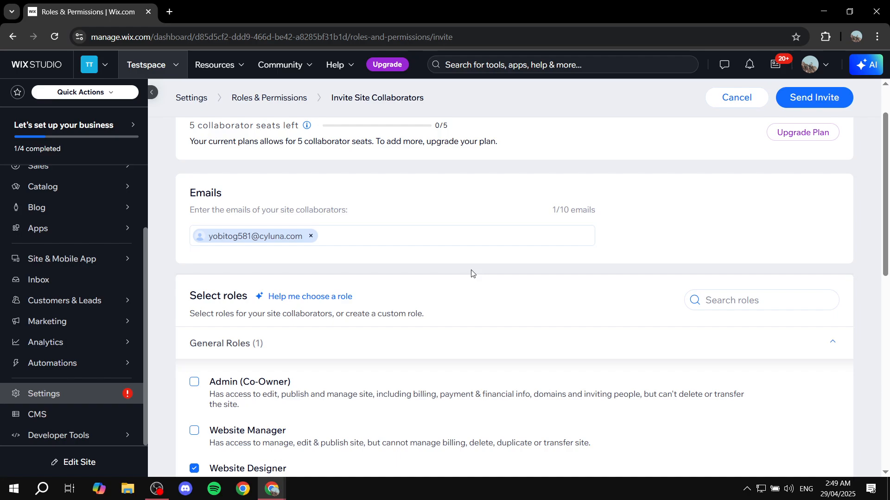
{"action": "scroll", "coordinate": [471, 276], "scroll_direction": "down", "scroll_amount": 5}
{"action": "scroll", "coordinate": [435, 276], "scroll_direction": "up", "scroll_amount": 2}
{"action": "scroll", "coordinate": [407, 280], "scroll_direction": "down", "scroll_amount": 1}
{"action": "scroll", "coordinate": [409, 319], "scroll_direction": "down", "scroll_amount": 5}
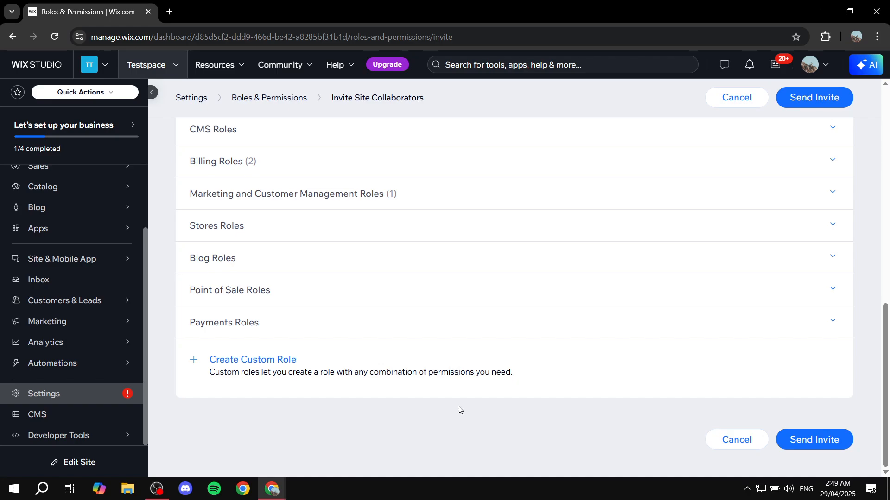
{"action": "scroll", "coordinate": [458, 406], "scroll_direction": "up", "scroll_amount": 10}
{"action": "scroll", "coordinate": [458, 409], "scroll_direction": "down", "scroll_amount": 1}
{"action": "scroll", "coordinate": [488, 341], "scroll_direction": "up", "scroll_amount": 1}
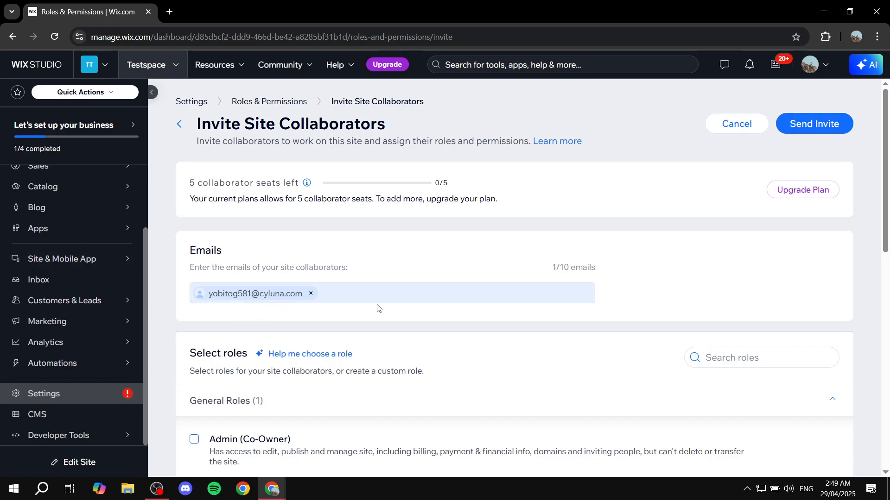
{"action": "left_click", "coordinate": [841, 123]}
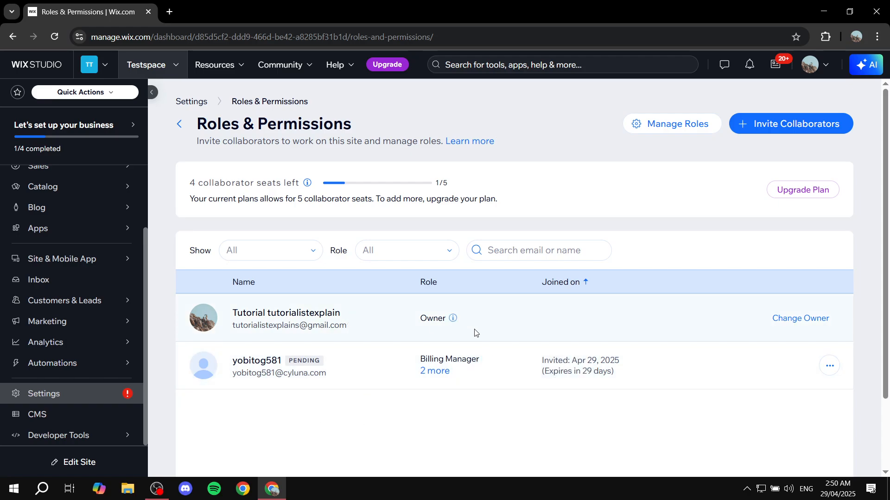
Step: Open the pending collaborator's role settings and examine the assigned and available roles
{"action": "left_click", "coordinate": [831, 365]}
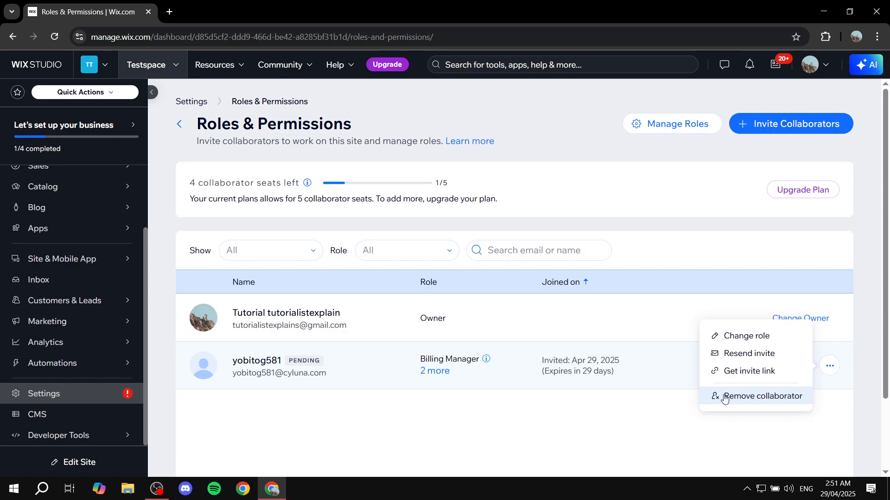
{"action": "left_click", "coordinate": [749, 339]}
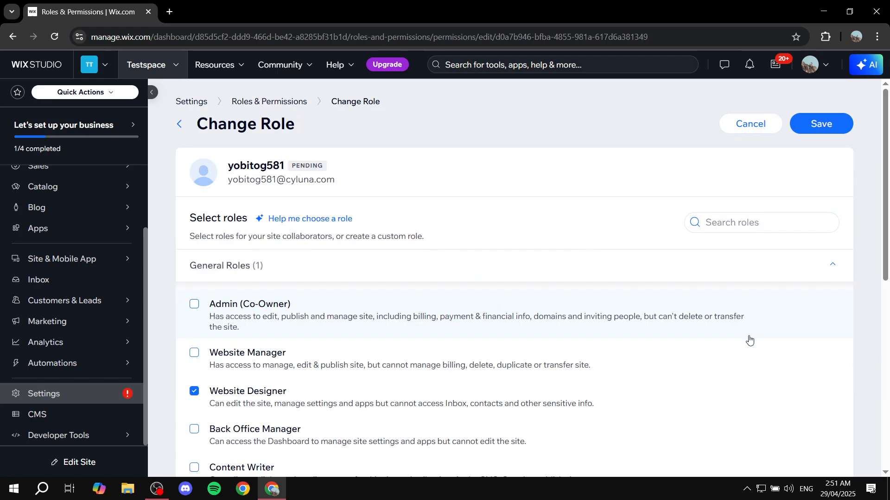
{"action": "scroll", "coordinate": [199, 315], "scroll_direction": "down", "scroll_amount": 5}
{"action": "scroll", "coordinate": [399, 414], "scroll_direction": "down", "scroll_amount": 3}
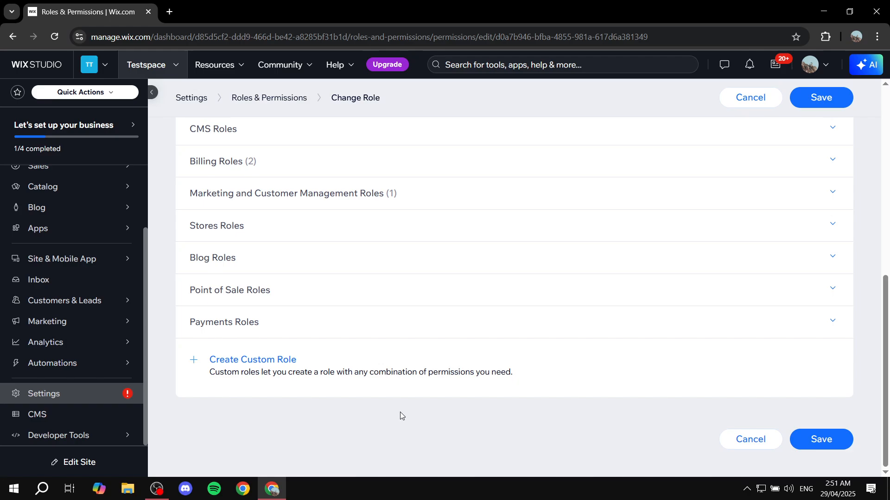
{"action": "scroll", "coordinate": [423, 283], "scroll_direction": "up", "scroll_amount": 8}
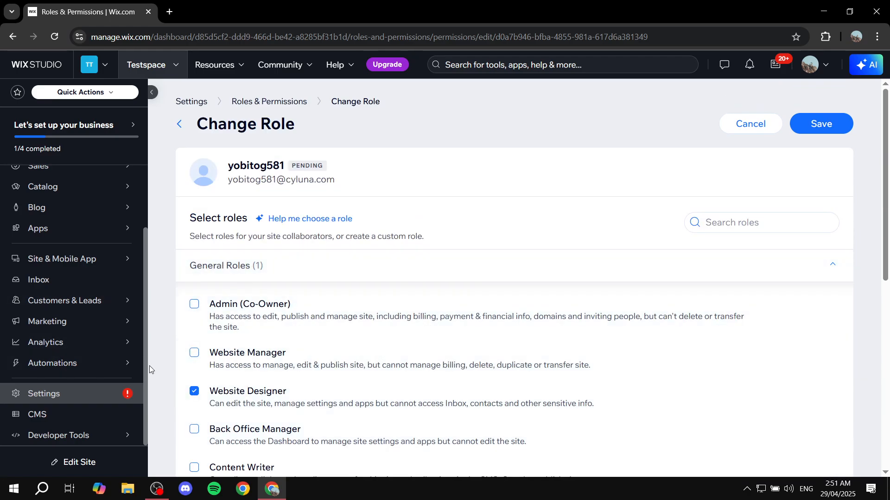
{"action": "scroll", "coordinate": [281, 335], "scroll_direction": "down", "scroll_amount": 1}
{"action": "scroll", "coordinate": [280, 334], "scroll_direction": "down", "scroll_amount": 10}
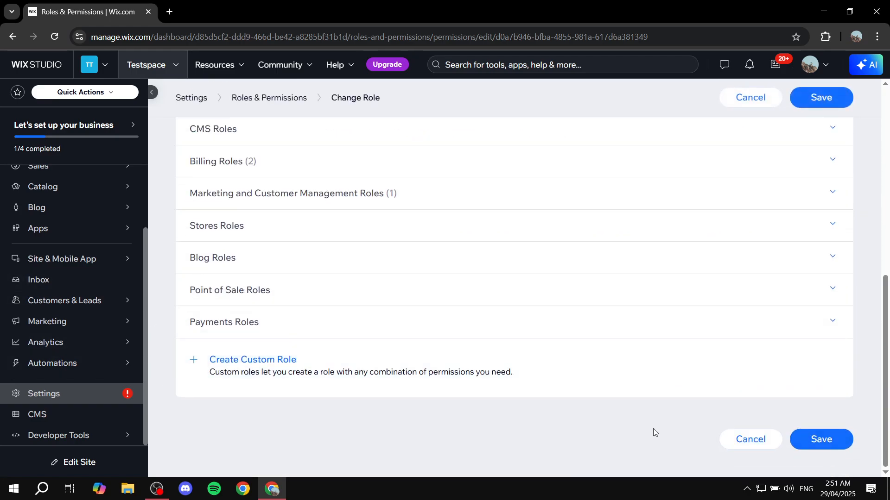
{"action": "scroll", "coordinate": [458, 345], "scroll_direction": "up", "scroll_amount": 10}
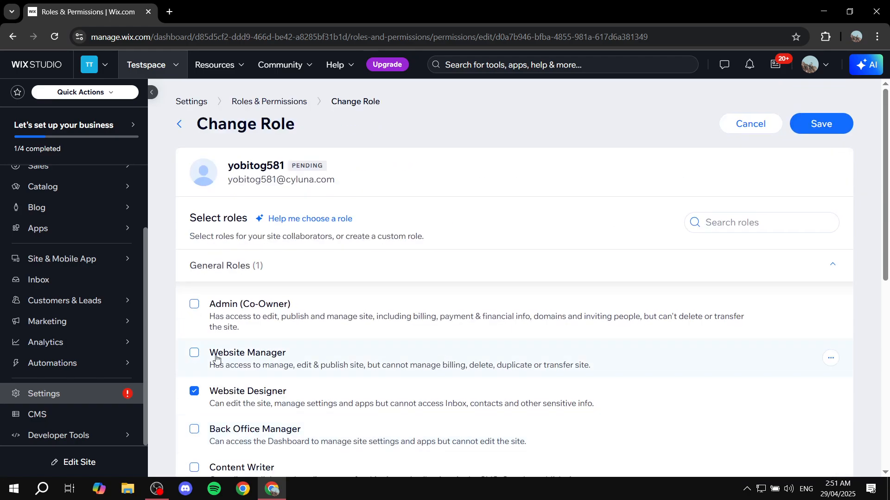